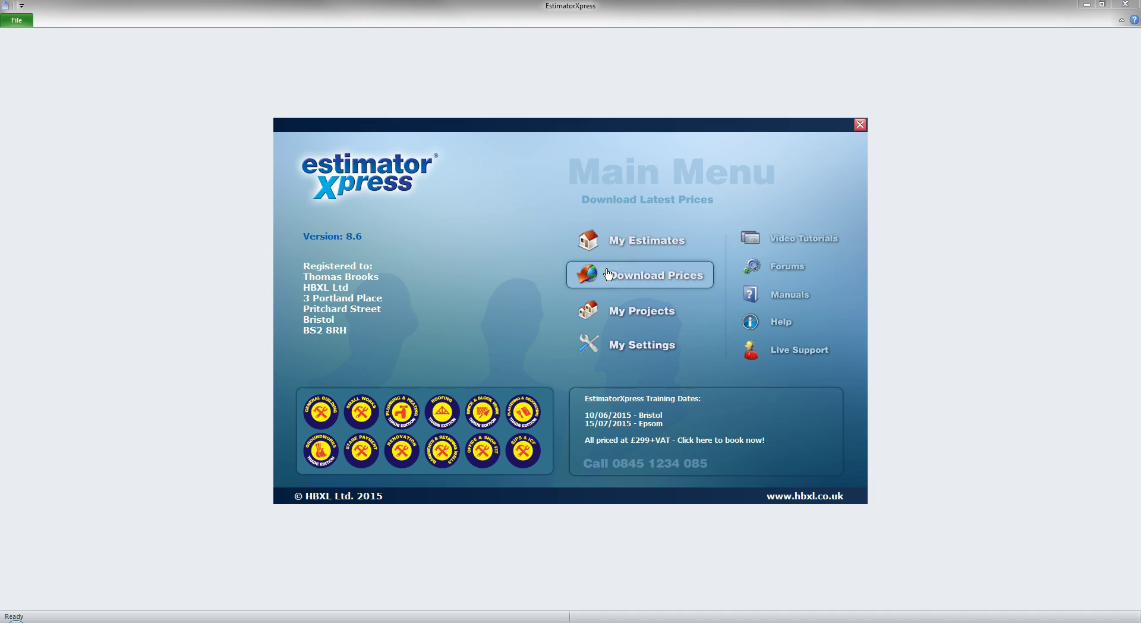
Open My Estimates and review the successful and current estimate values and the last opened dates of the jobs
click(603, 241)
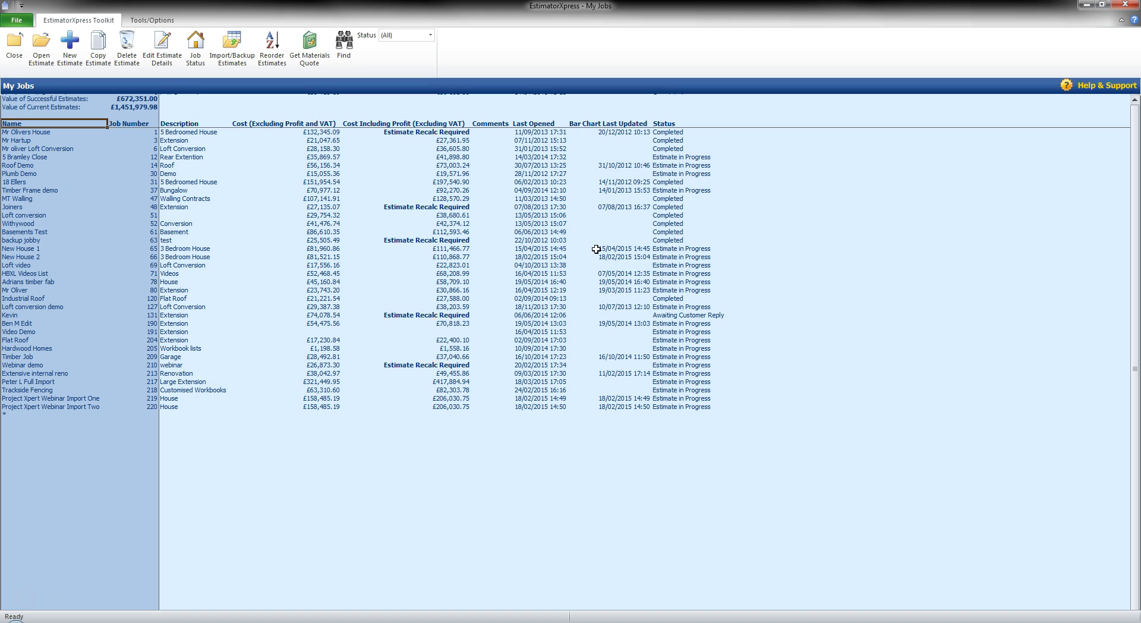
click(214, 269)
click(43, 99)
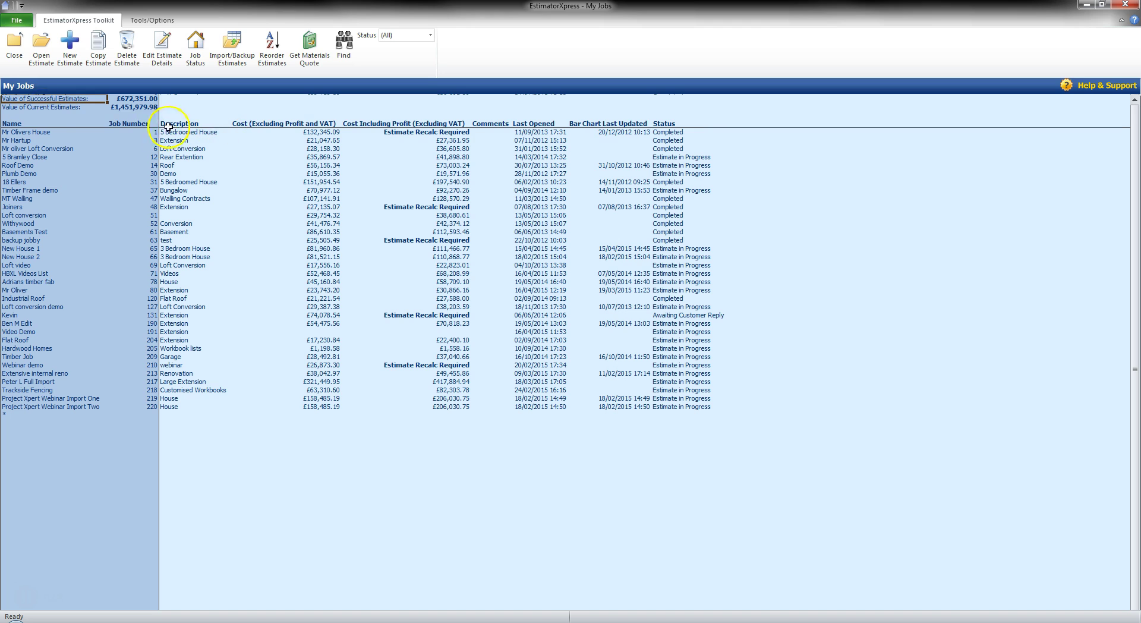
click(39, 107)
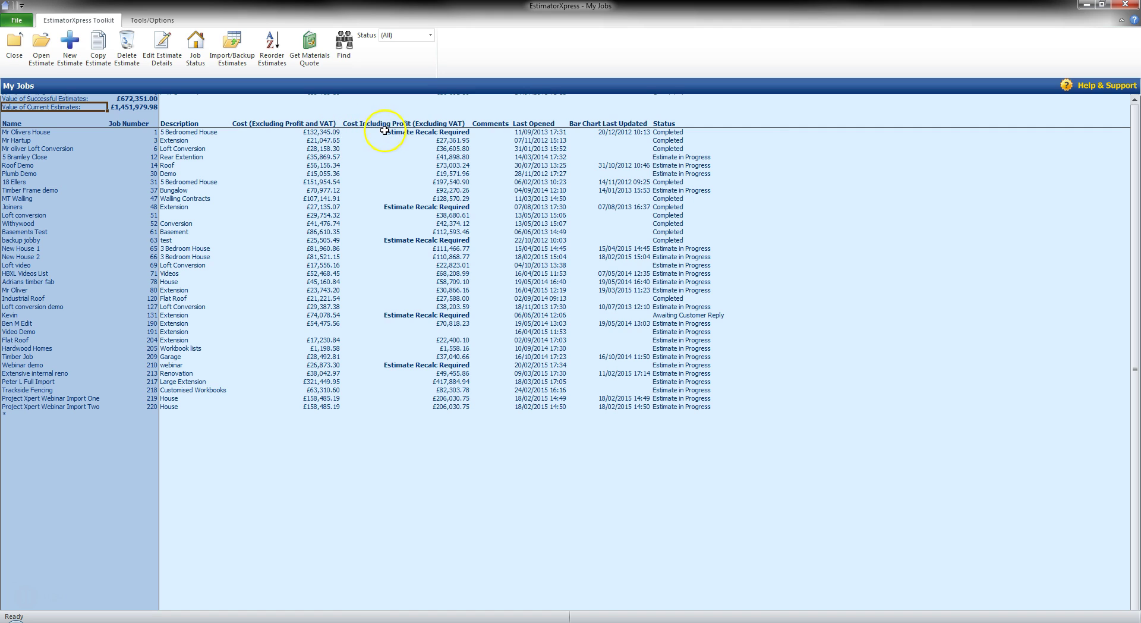
click(527, 132)
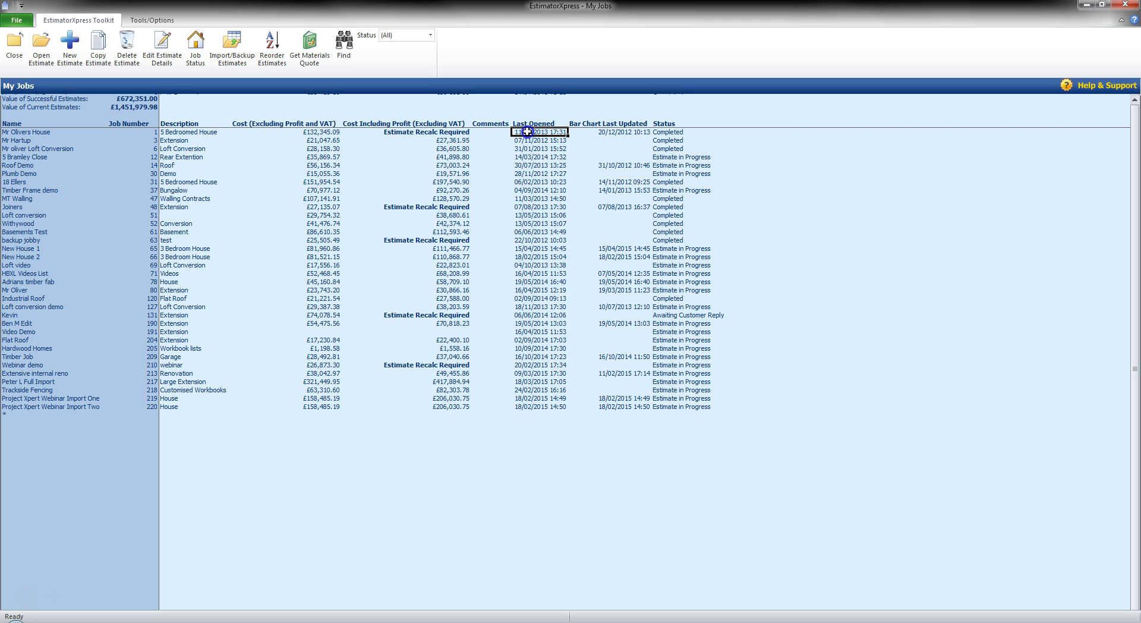
Start a new estimate with the customer's name as the job name and Extension as the job description
click(74, 55)
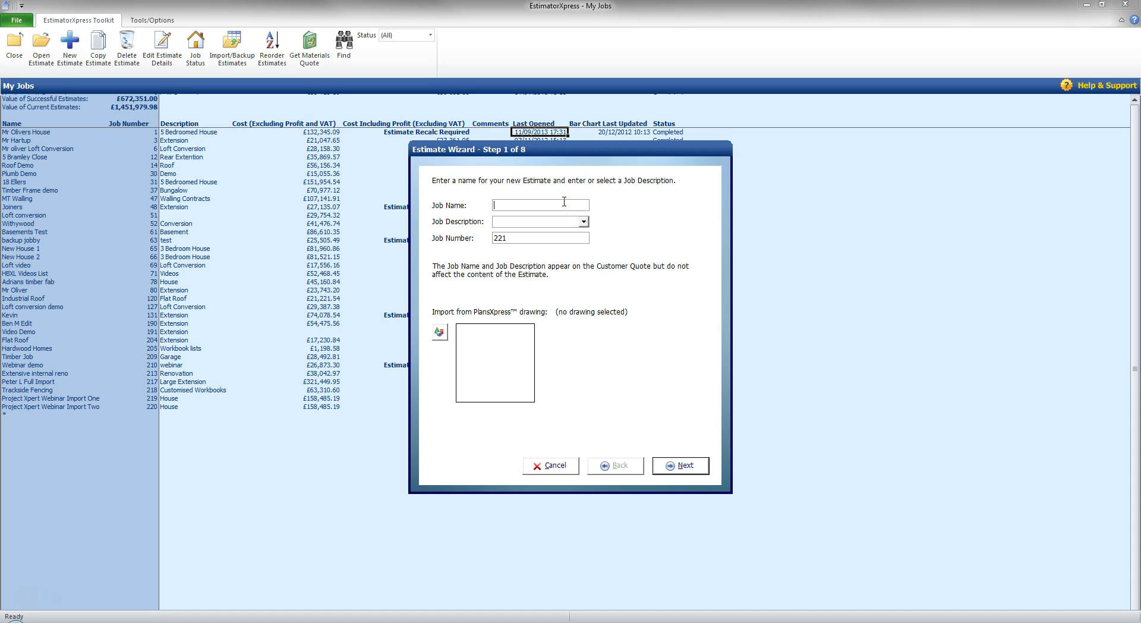
click(560, 202)
text(Mr Oliver)
key(Tab)
text(Ex)
click(535, 240)
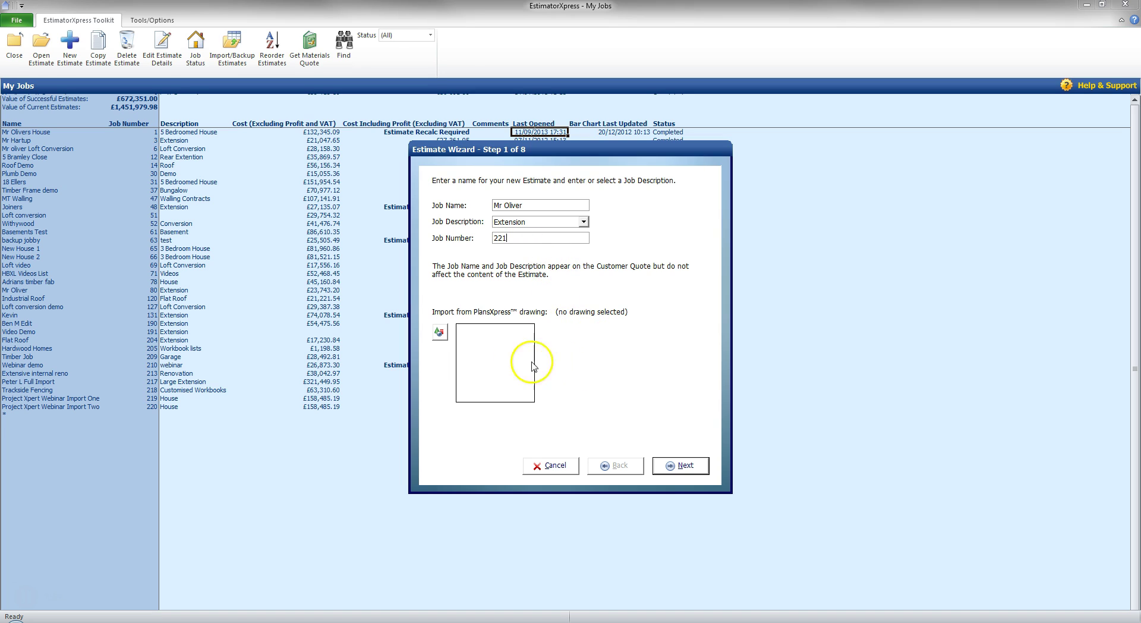
click(441, 334)
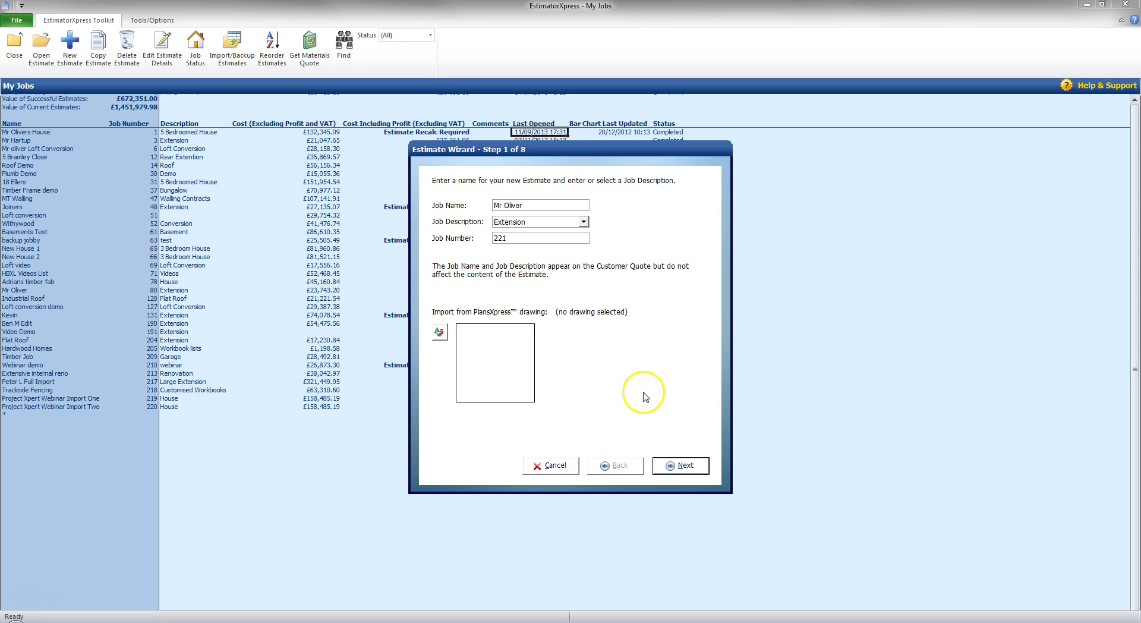
click(678, 466)
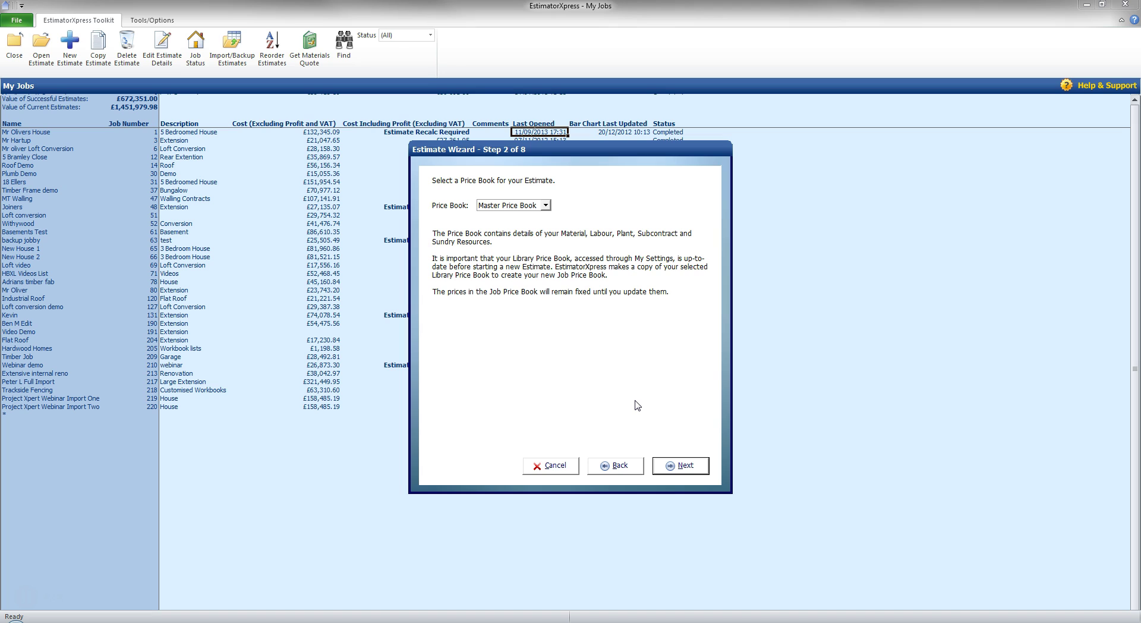
Accept the Master Price Book and select Extension Specification as the estimate's specification
click(683, 466)
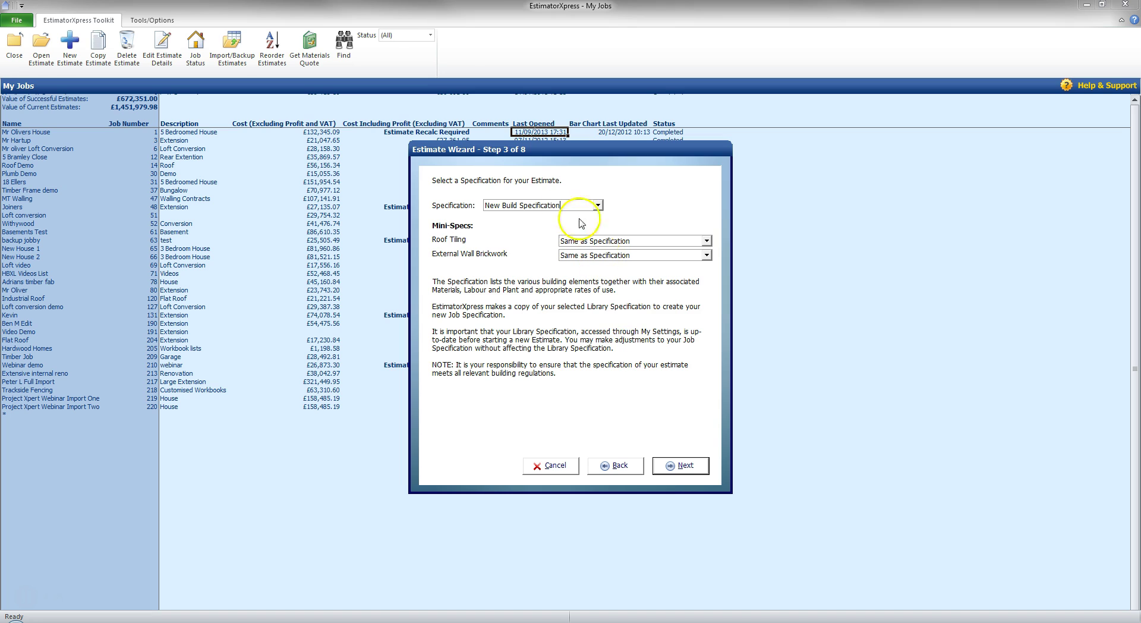
click(597, 205)
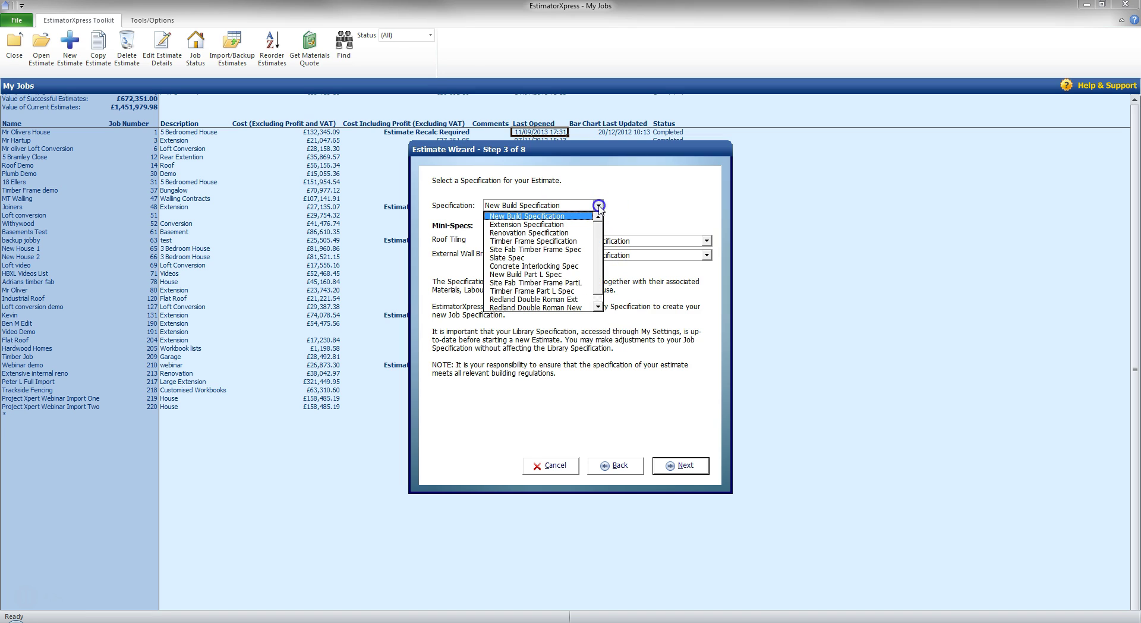
click(571, 217)
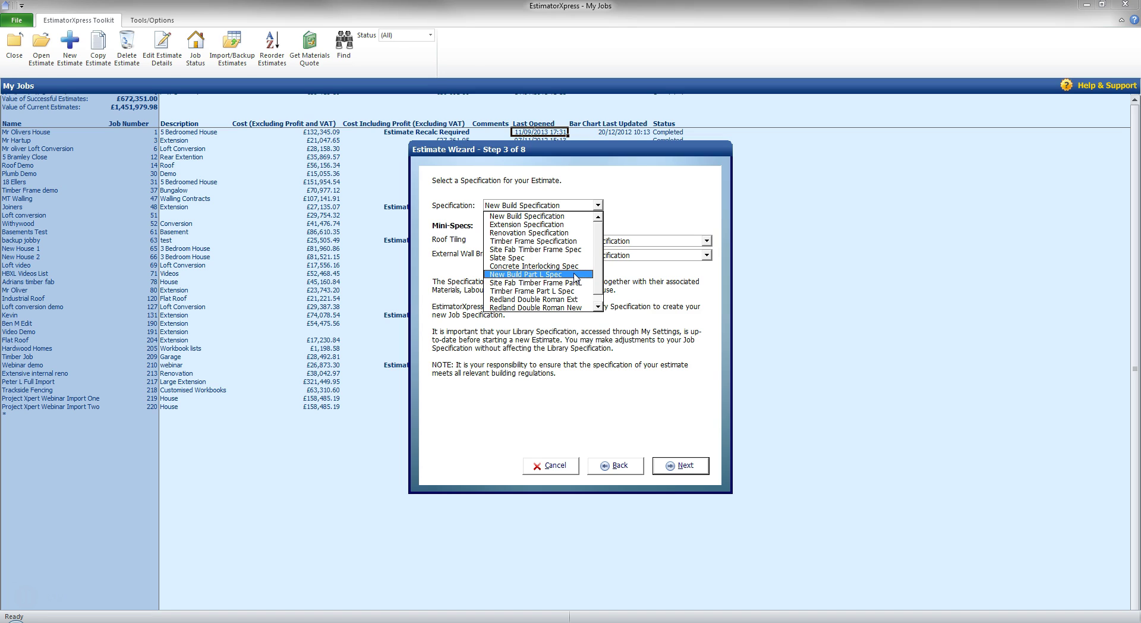
click(572, 242)
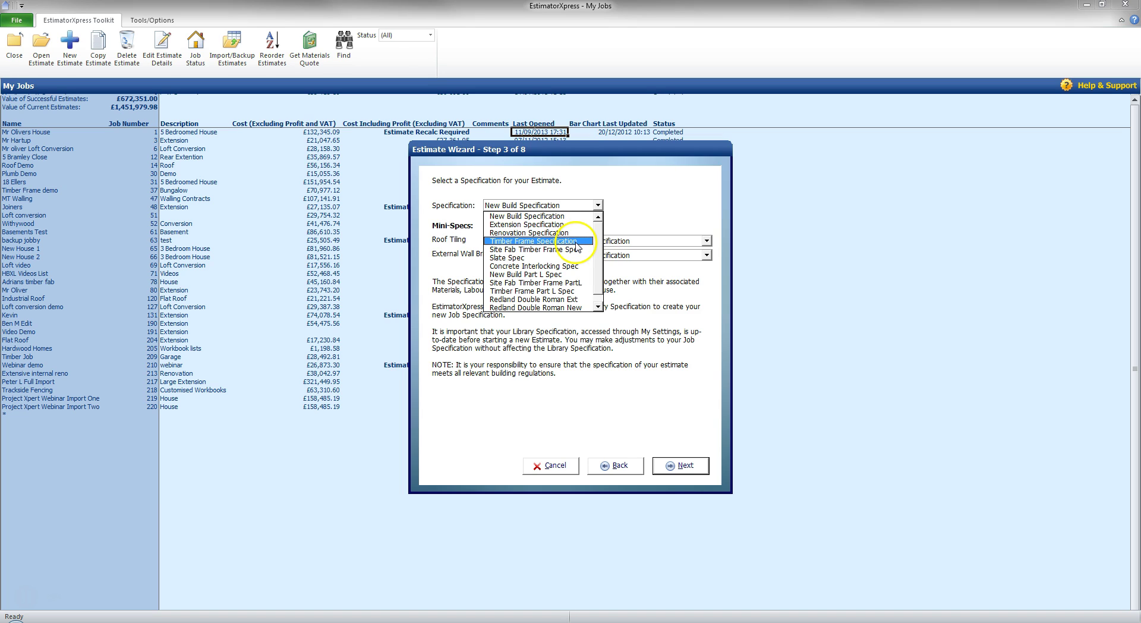
click(572, 250)
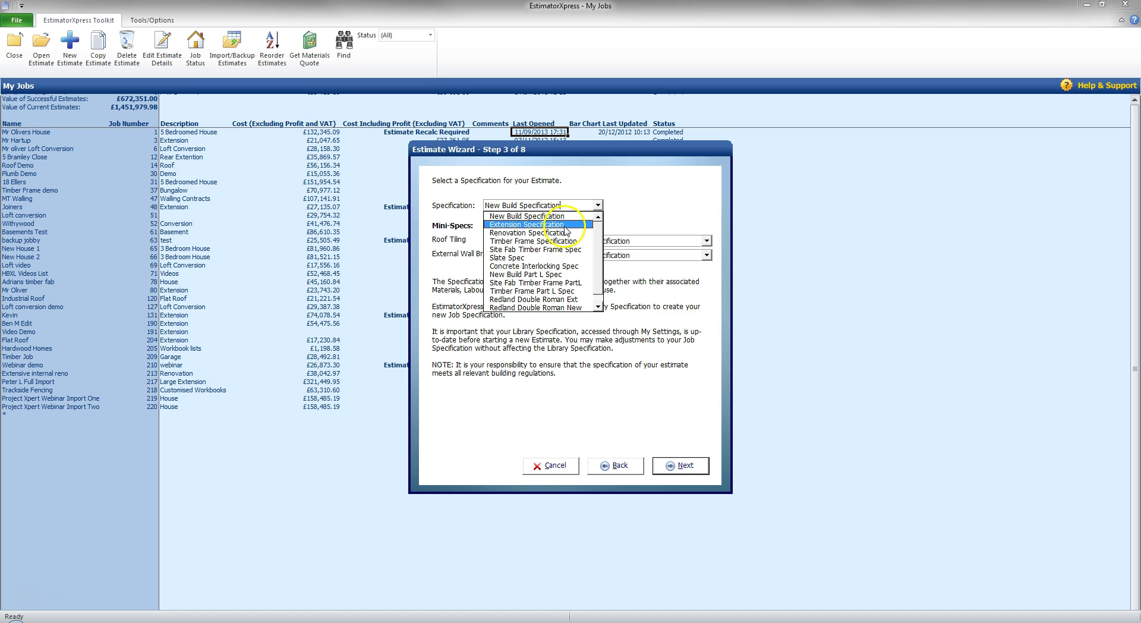
click(563, 225)
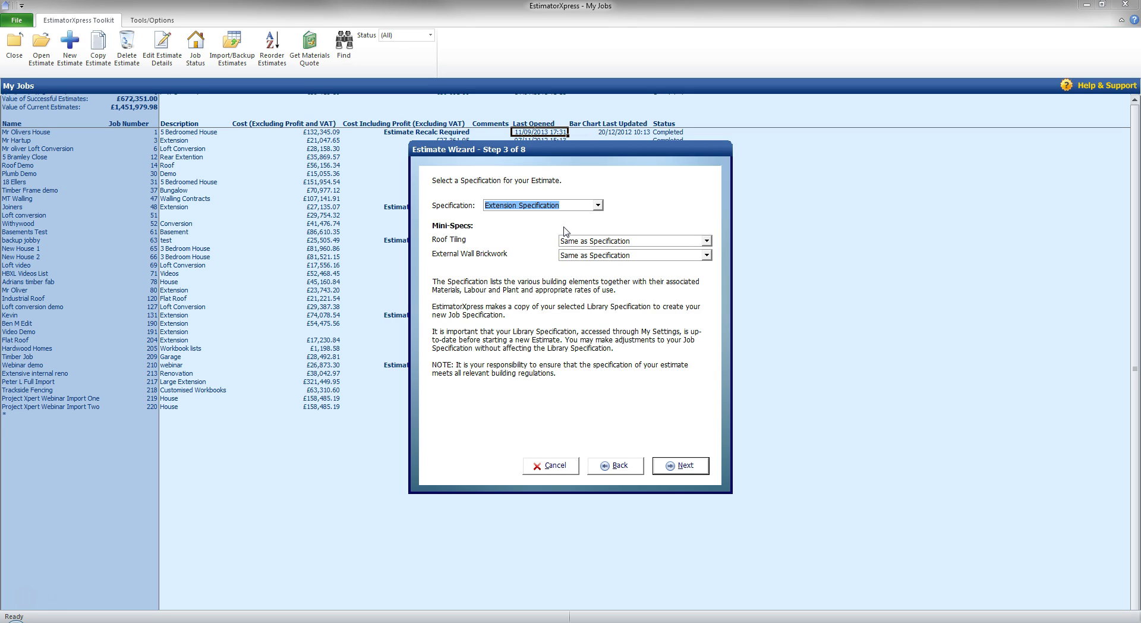
Set the Roof Tiling mini-spec to Plain Tile for Extension or Renovation
click(448, 221)
click(673, 243)
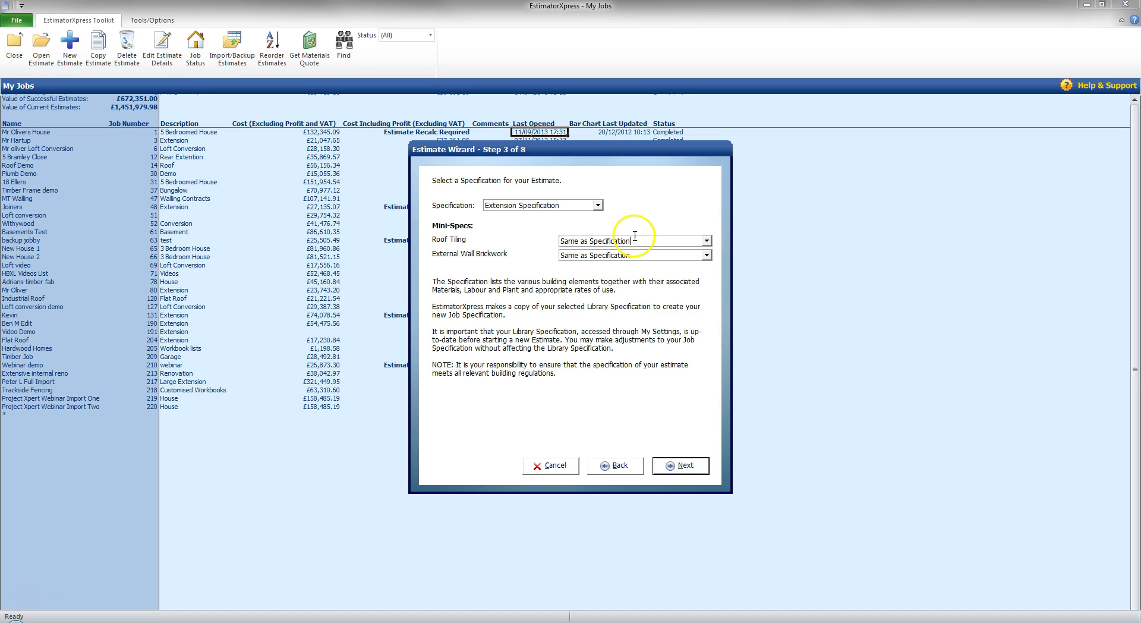
click(707, 242)
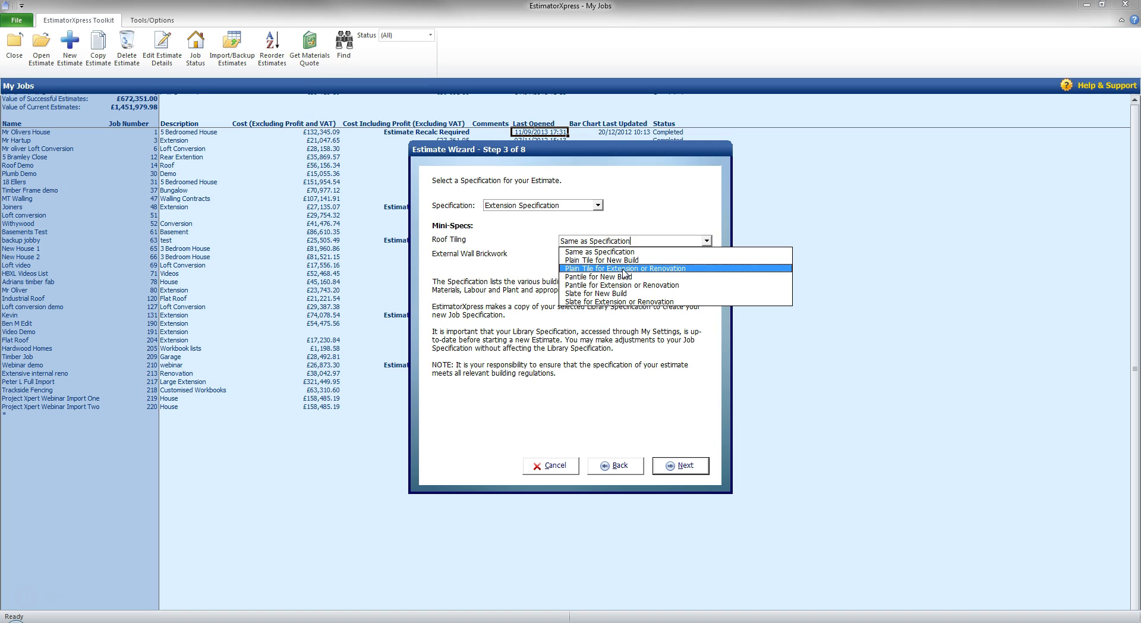
click(637, 297)
click(628, 269)
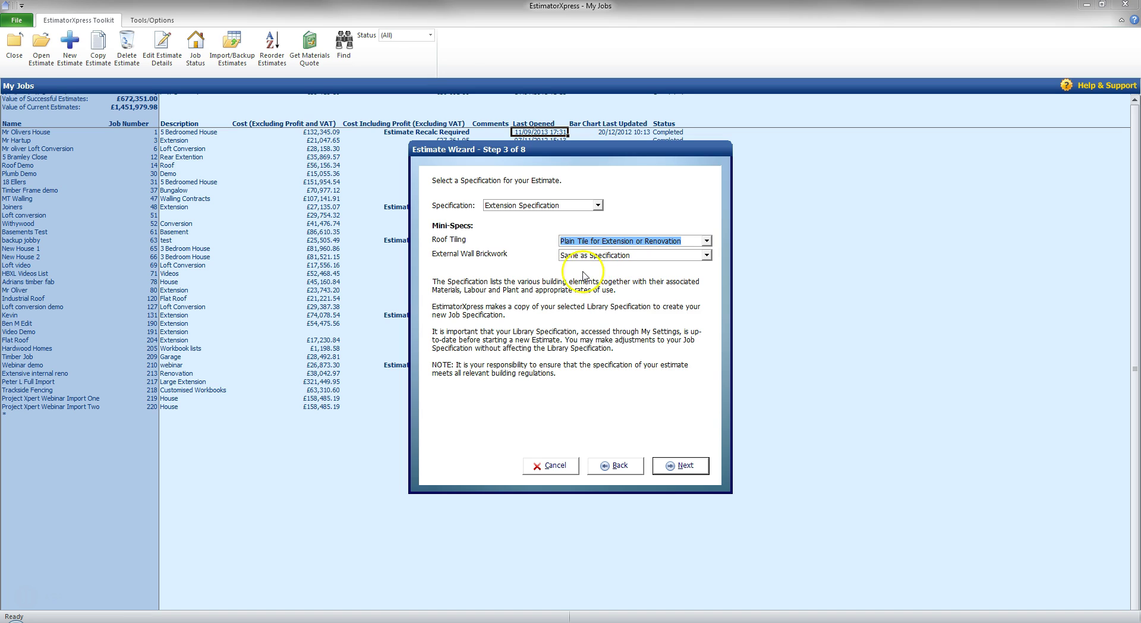
Look through the facing brick options for External Wall Brickwork, keep Same as Specification and continue to the workbook selection
click(706, 256)
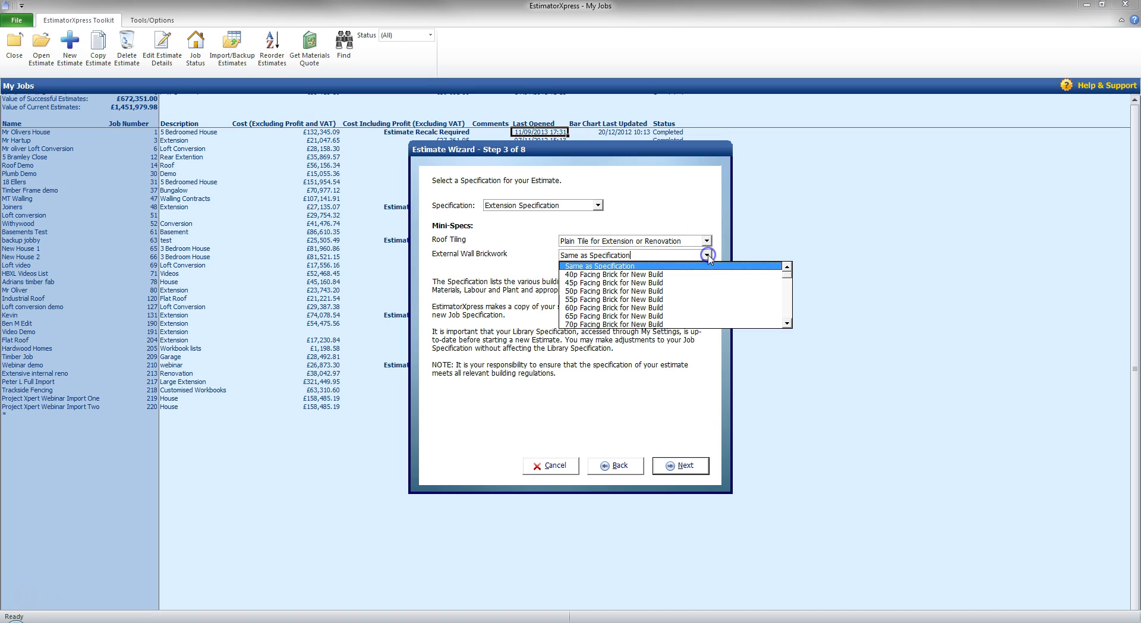
click(650, 266)
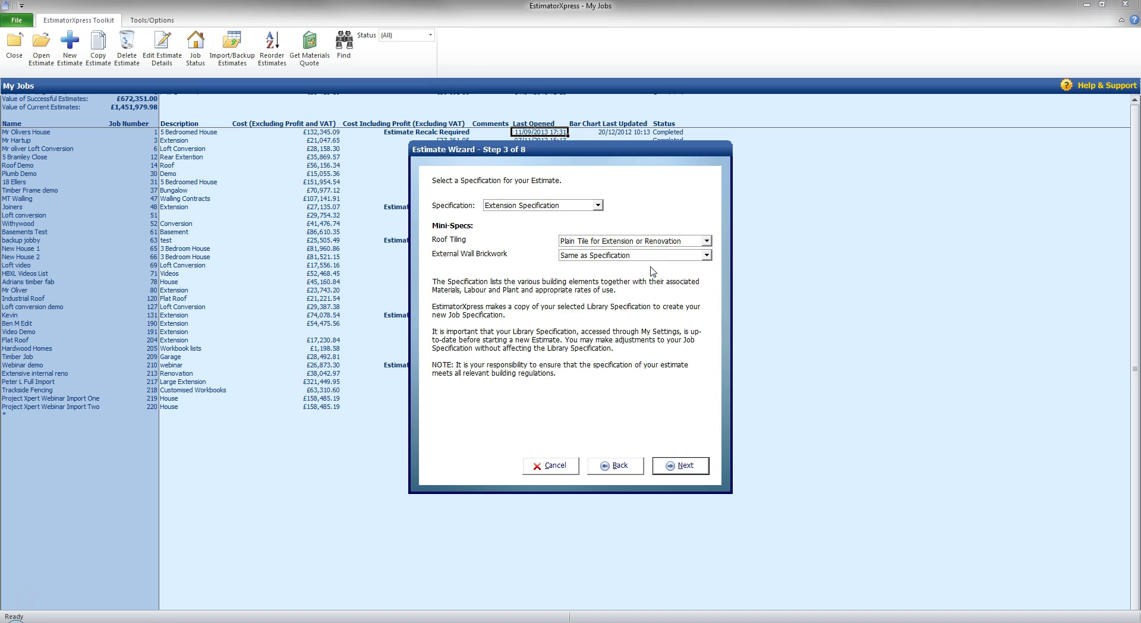
click(706, 256)
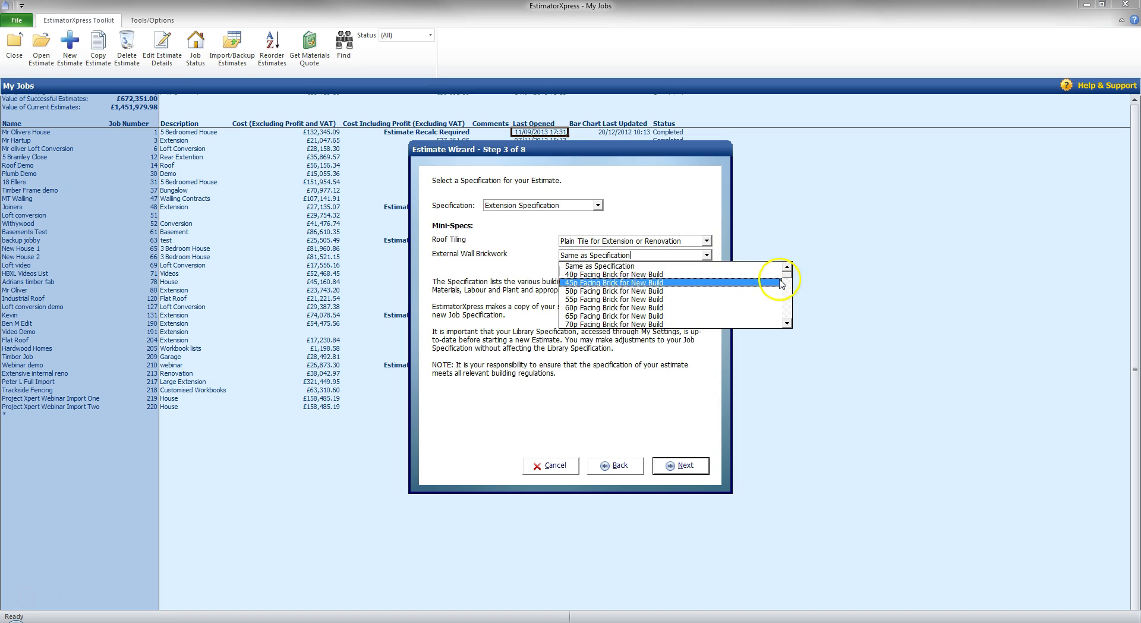
scroll(781, 284, down, 4)
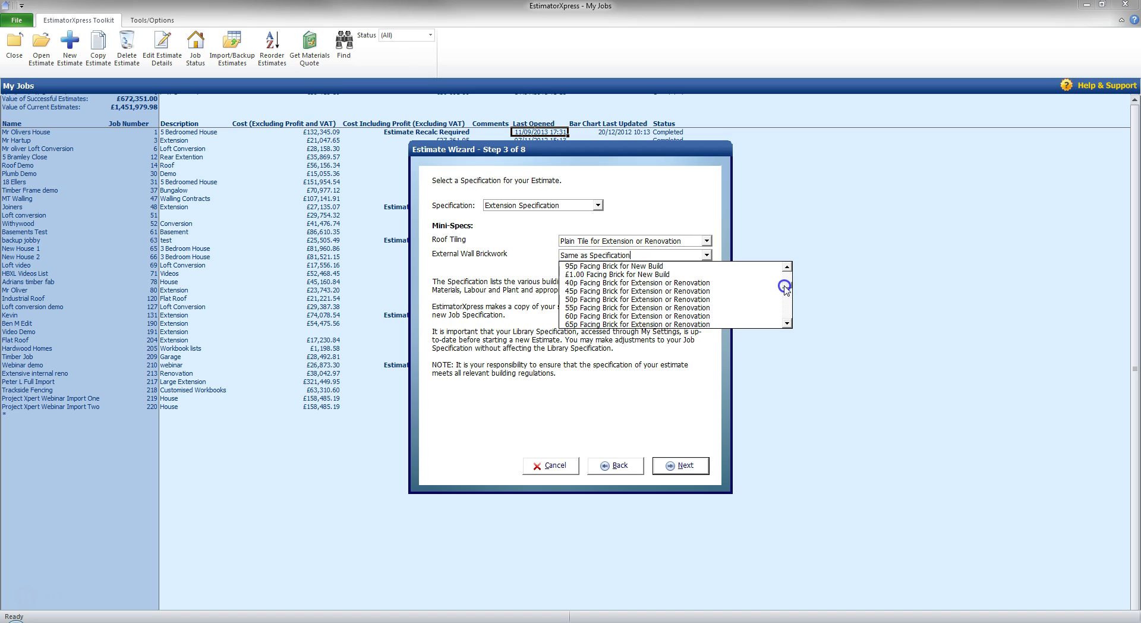
scroll(784, 288, down, 1)
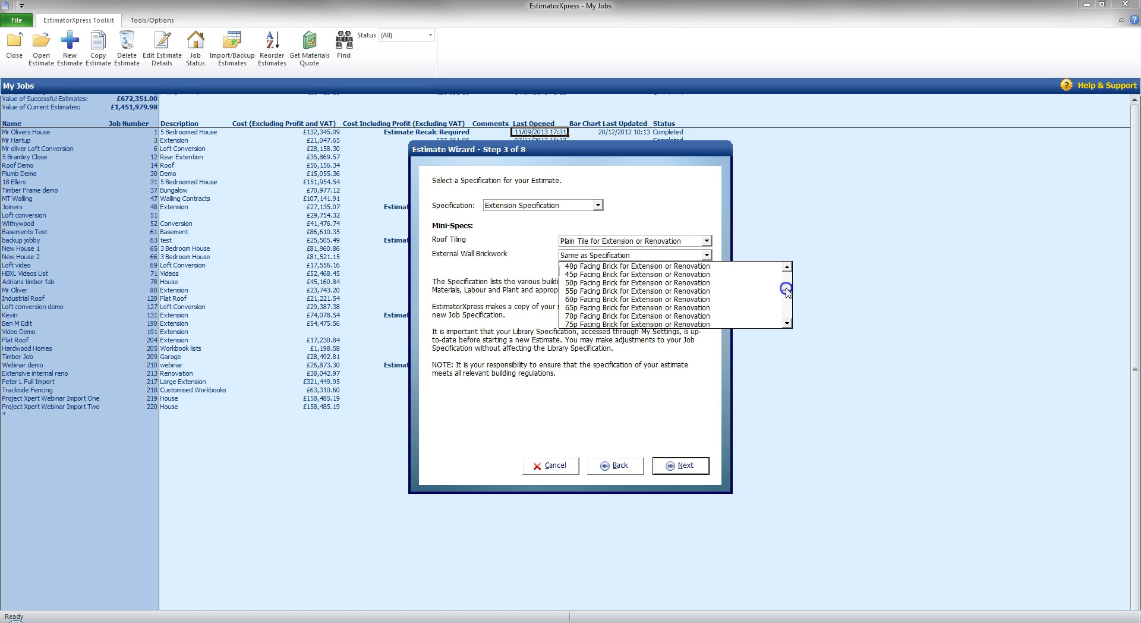
drag(785, 290, 793, 301)
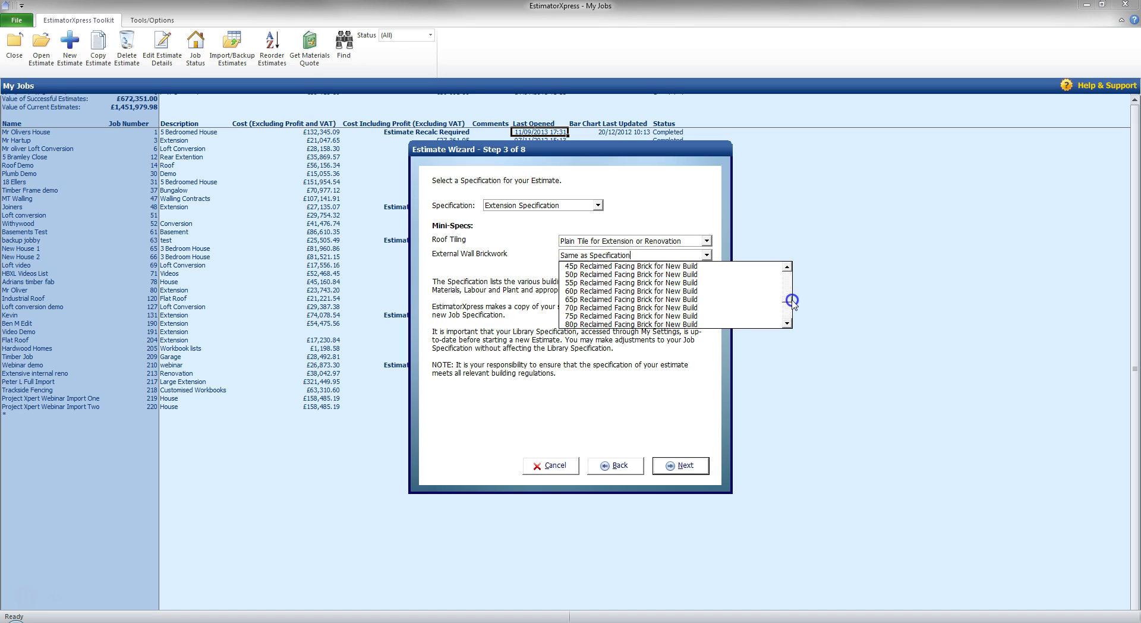
drag(792, 301, 792, 272)
click(609, 265)
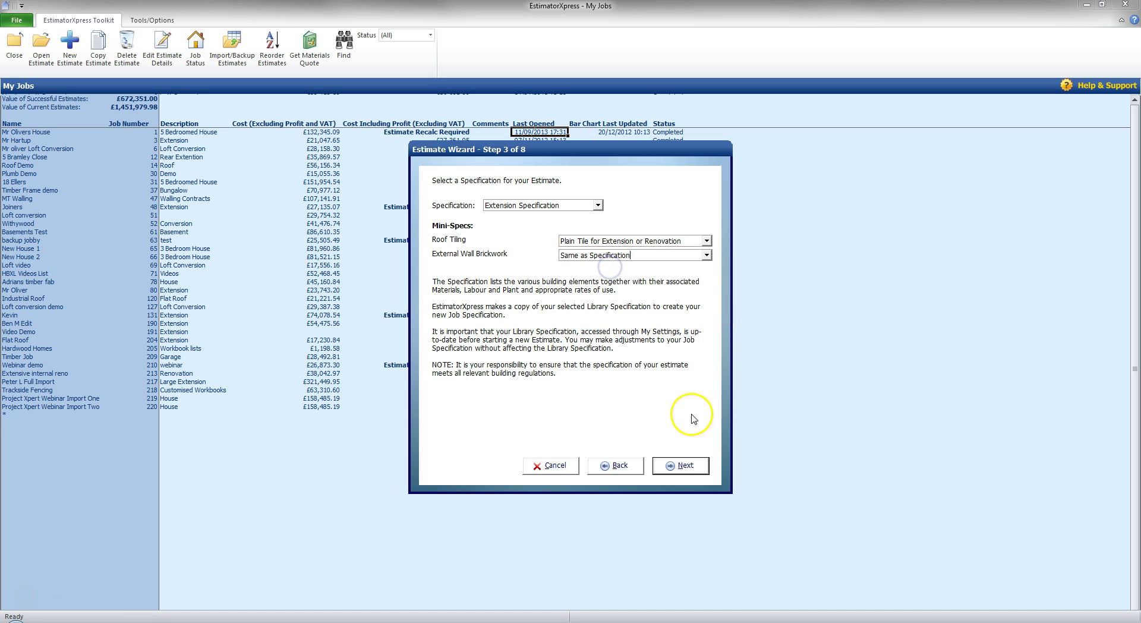
click(688, 466)
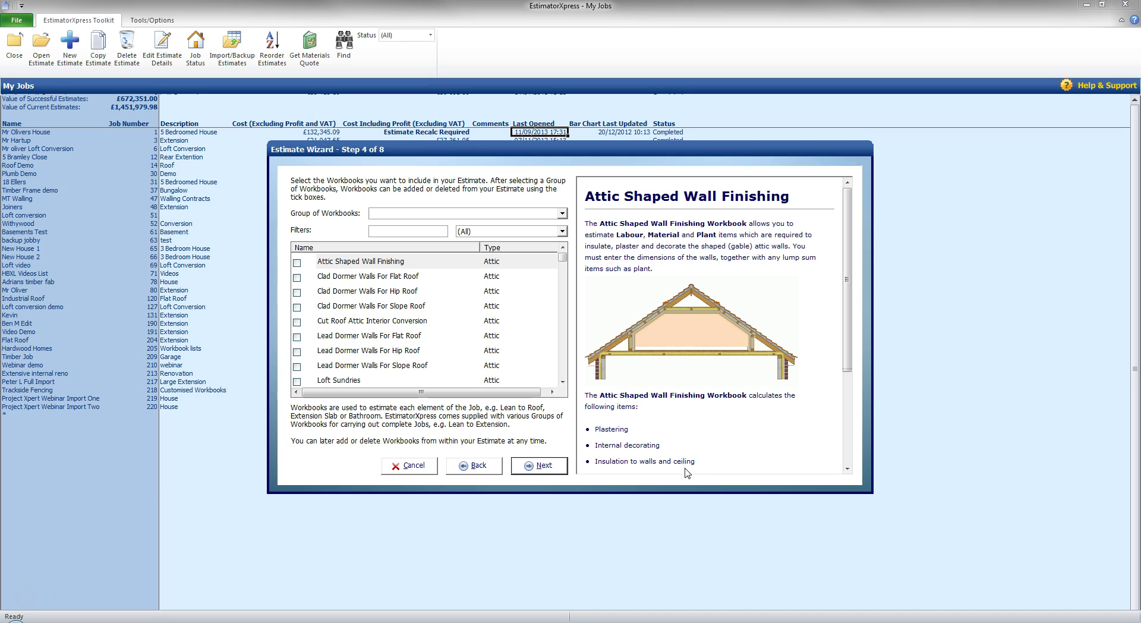
Choose Lean To Extension as the group of workbooks for the estimate
click(566, 213)
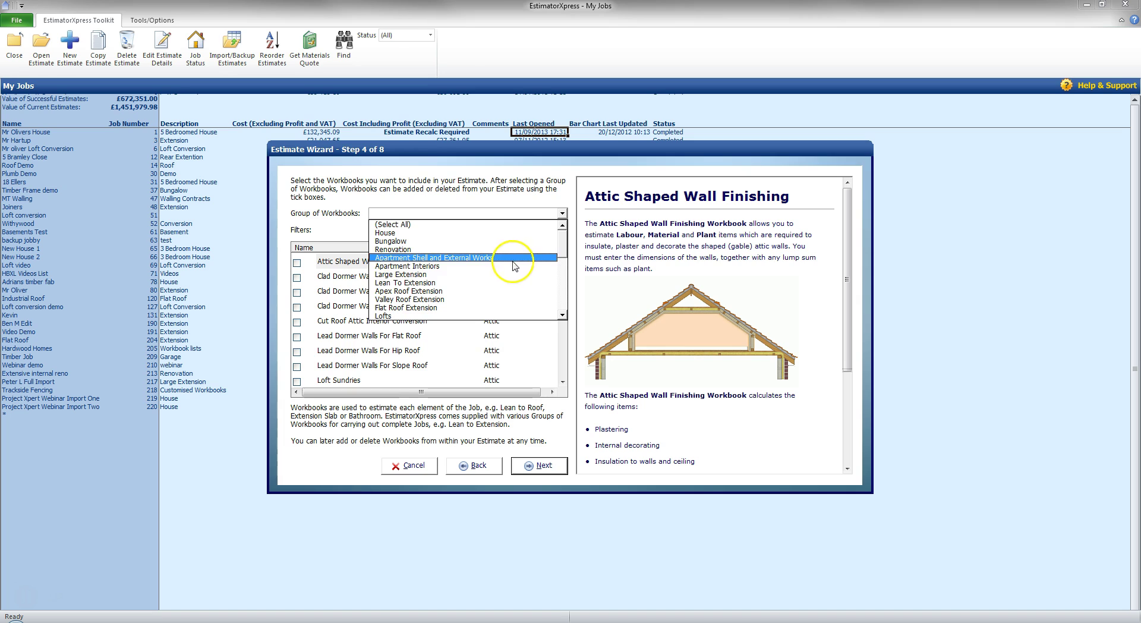
click(496, 307)
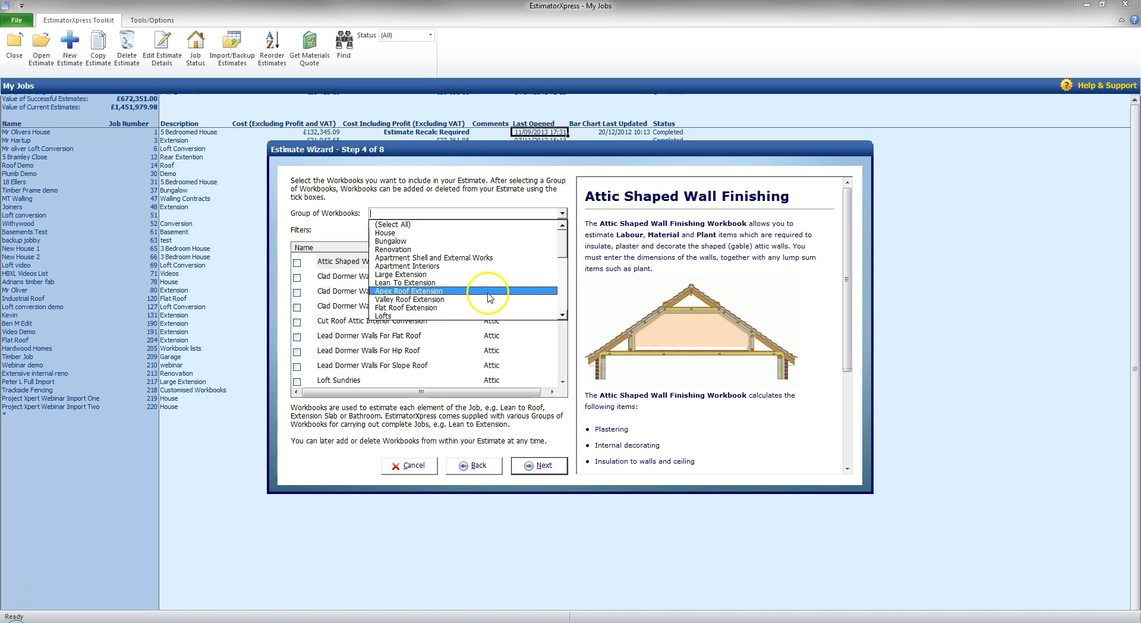
click(429, 288)
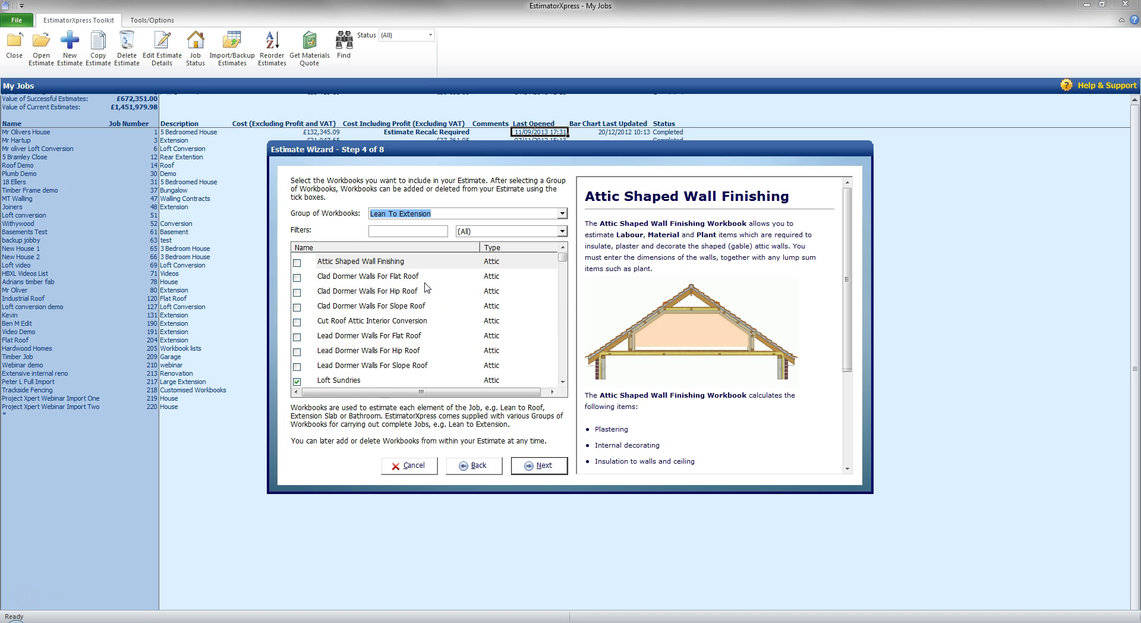
Filter the workbook list by "apex" to view matching workbooks, and clear the filter
click(364, 236)
click(404, 233)
text(apex)
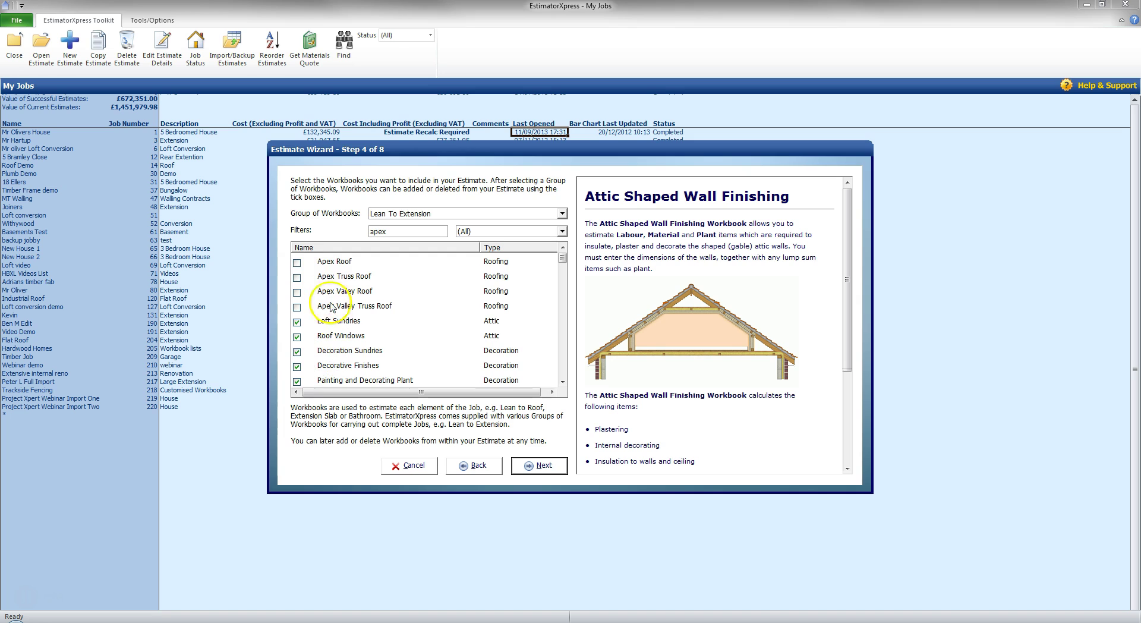
drag(444, 232, 332, 232)
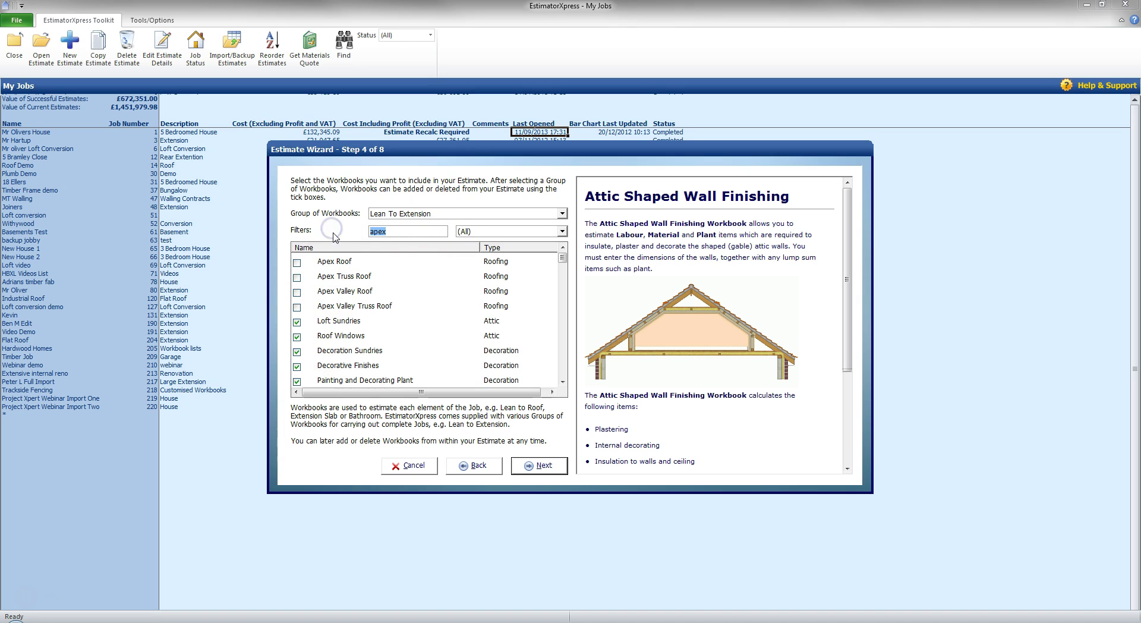
key(BackSpace)
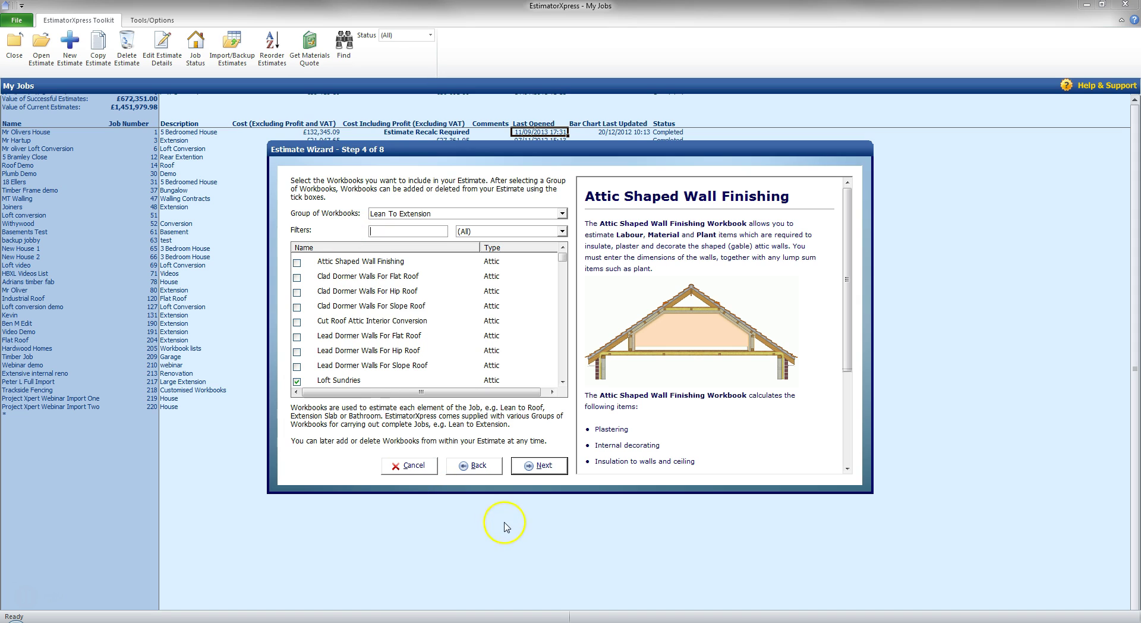
Accept the selected workbooks and set the job start date to 27/04/2015
click(543, 465)
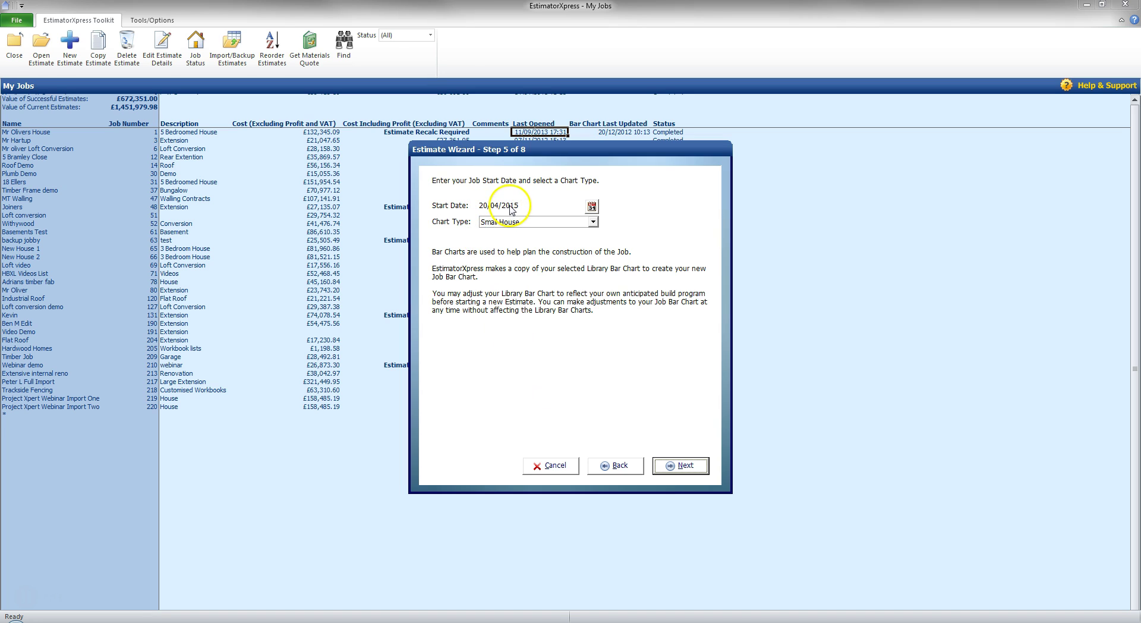
click(591, 206)
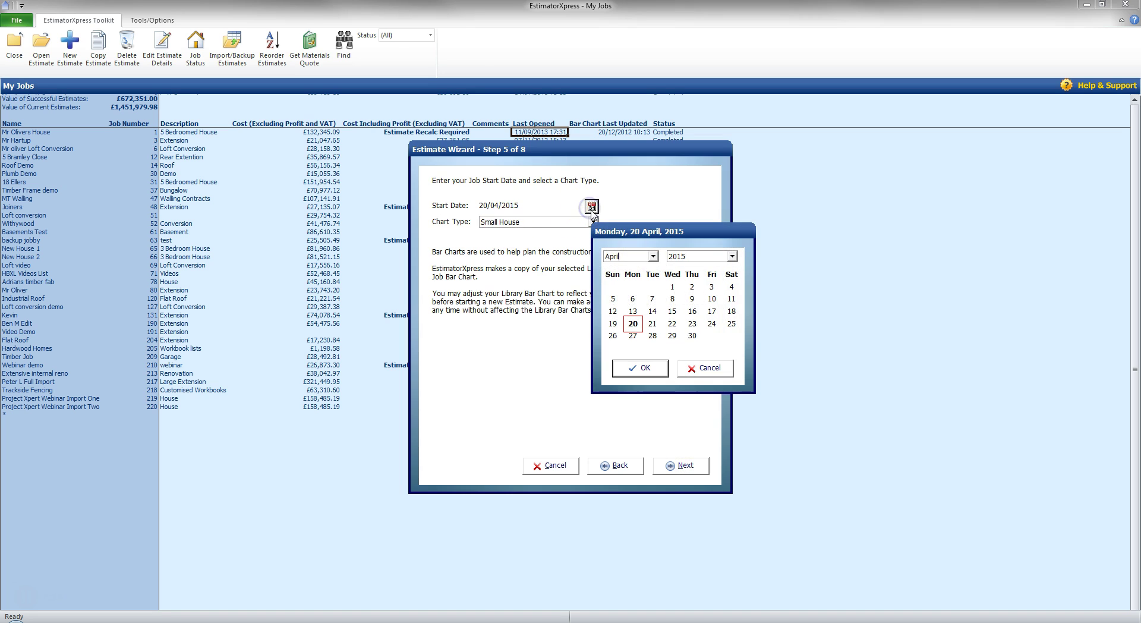
click(633, 335)
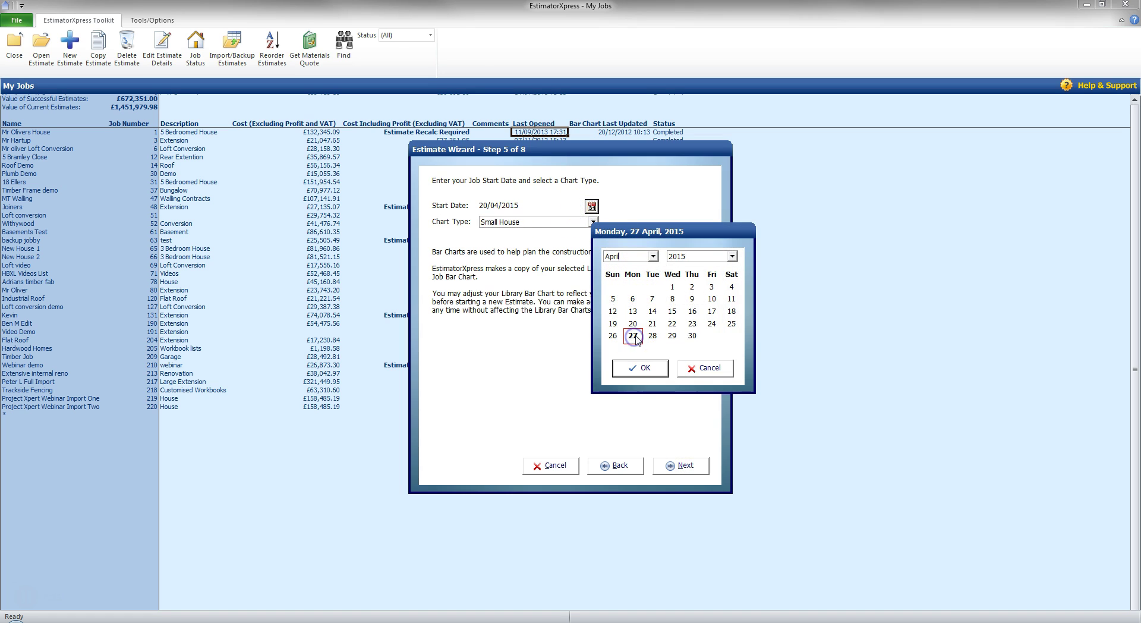
click(643, 368)
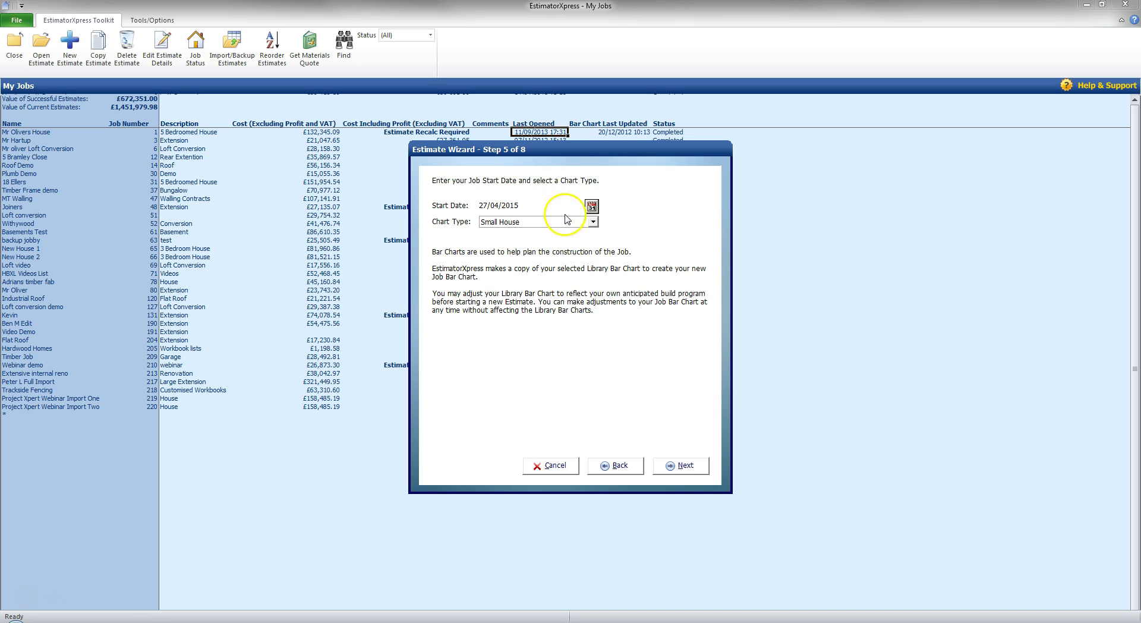
Choose Small Extension as the bar chart type for the job and continue to the customer address details
click(593, 224)
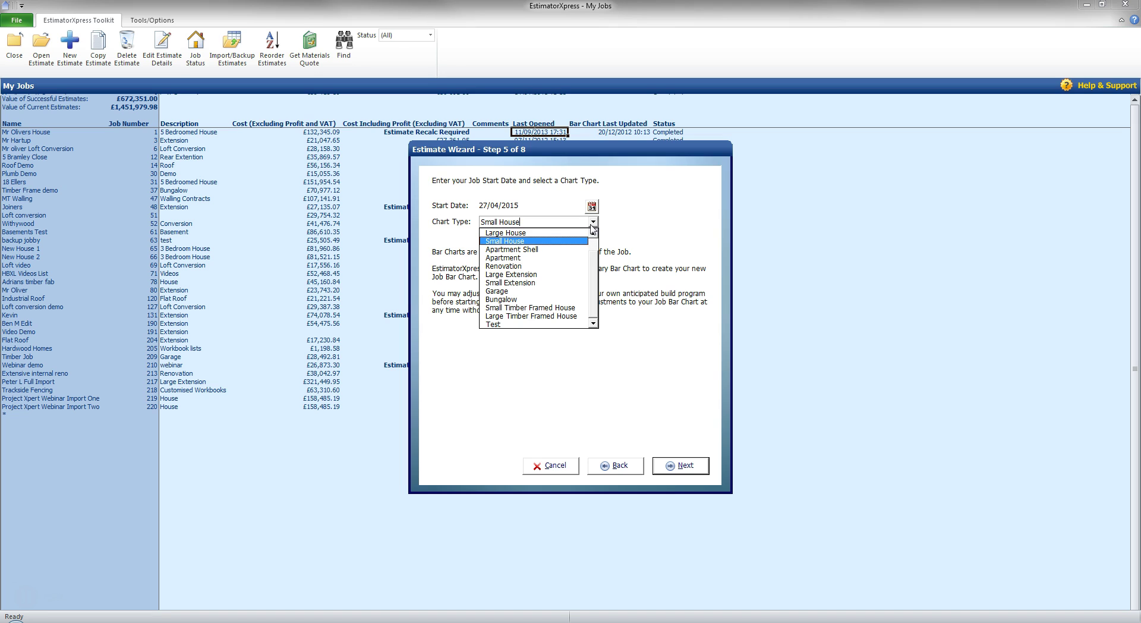
click(542, 268)
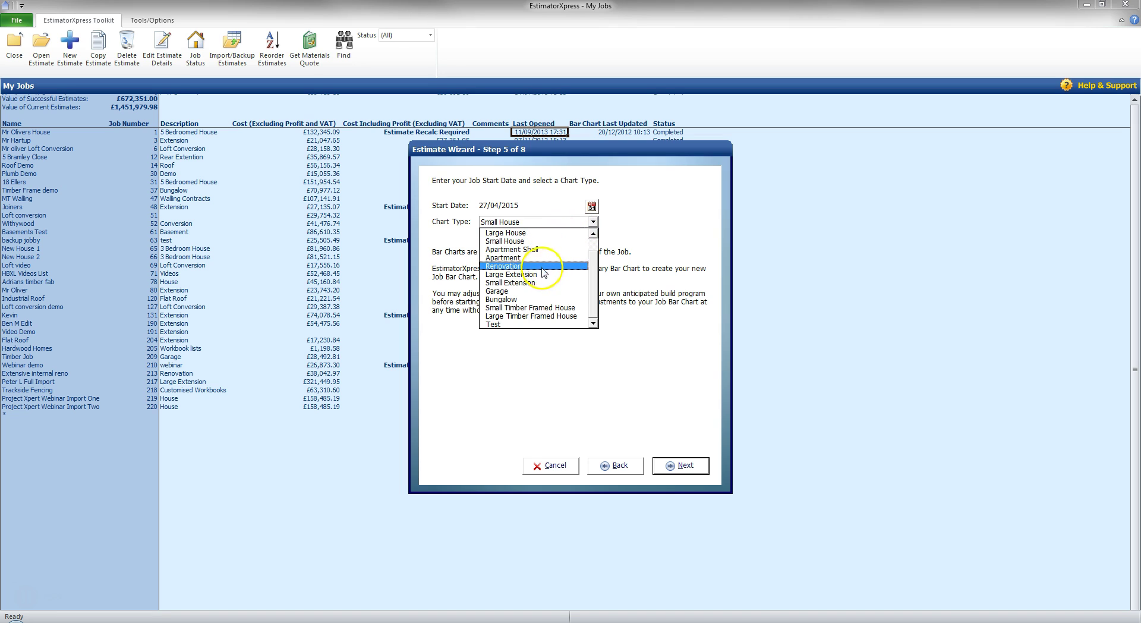
click(530, 282)
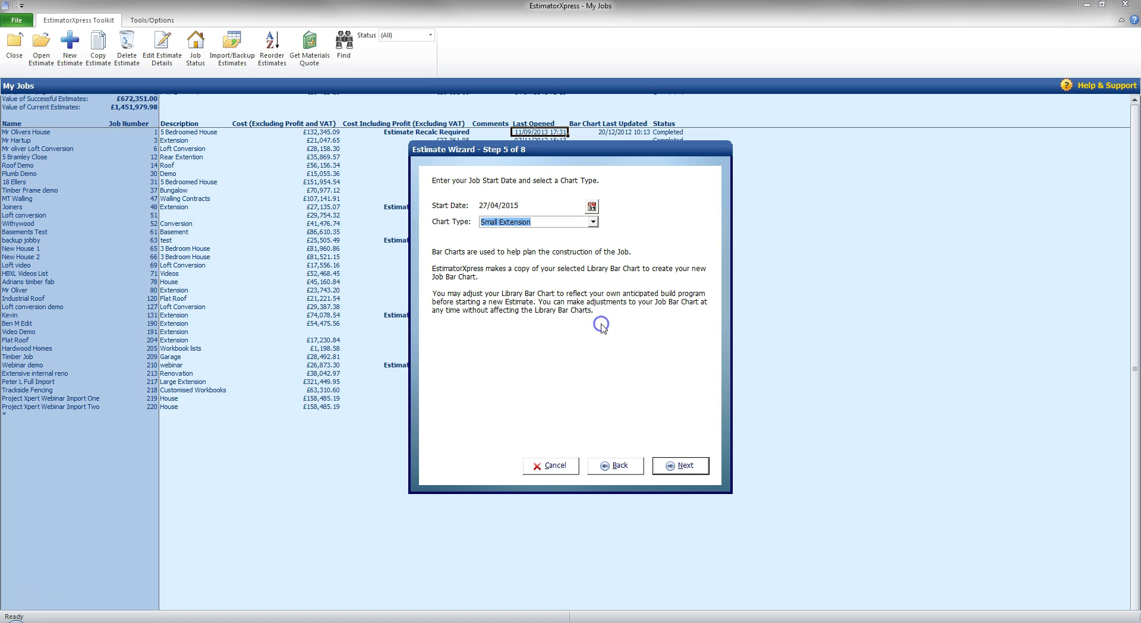
click(682, 466)
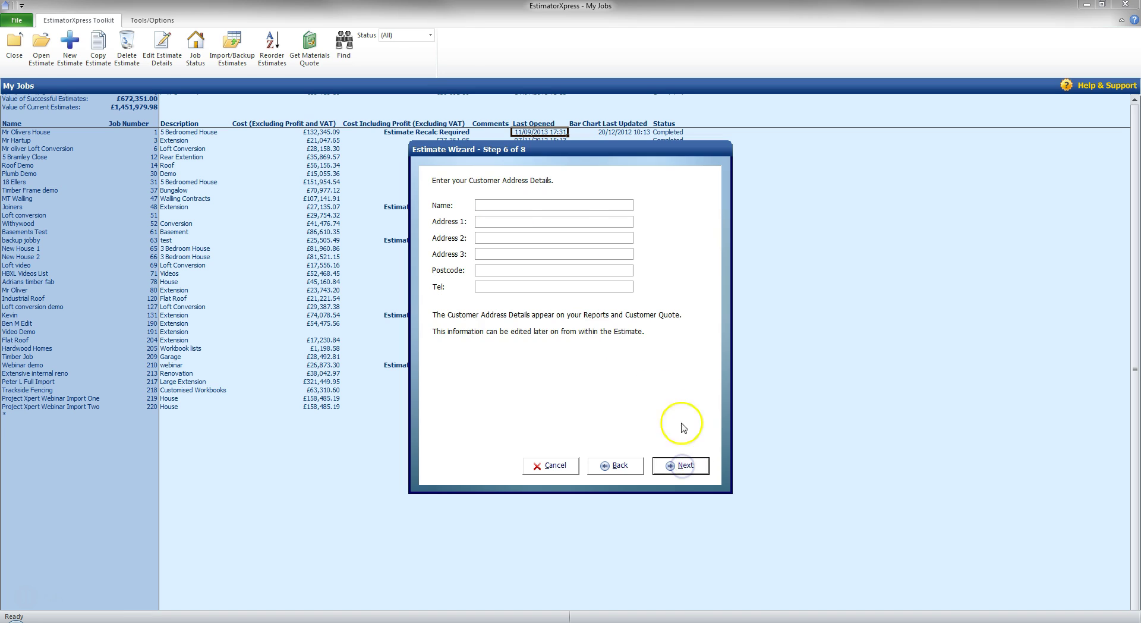
Fill in the customer's name, three address lines and postcode, and continue to the profit markups
click(514, 204)
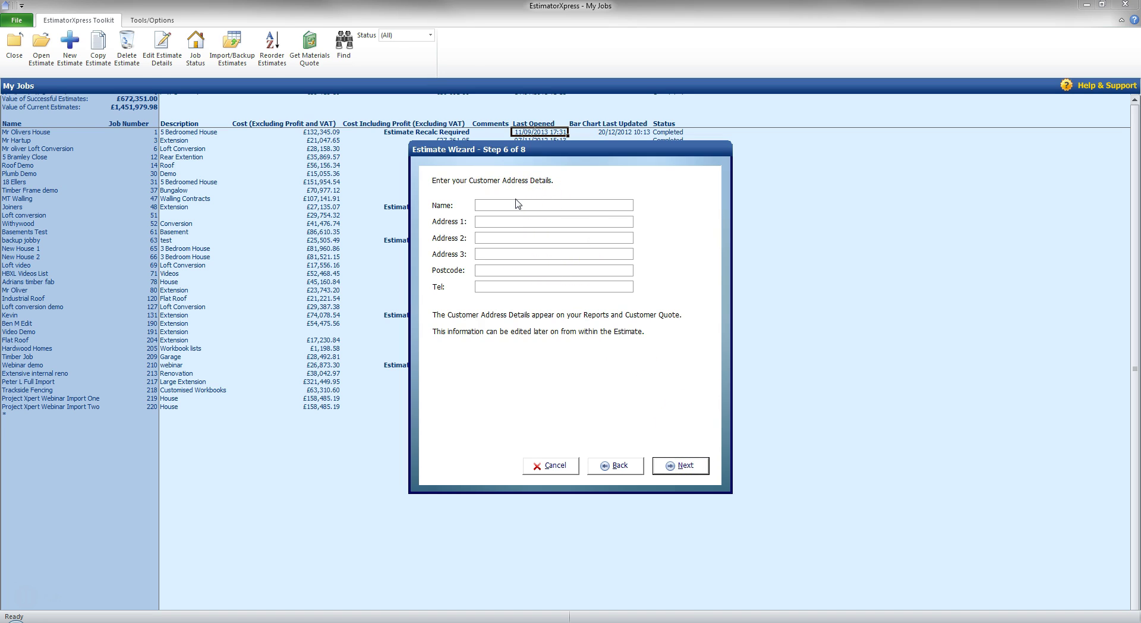
text(Mr Ol)
text(er)
text(1 St)
text(reet)
text(Area)
text(City)
text(AB)
text(1 2 CD)
click(703, 467)
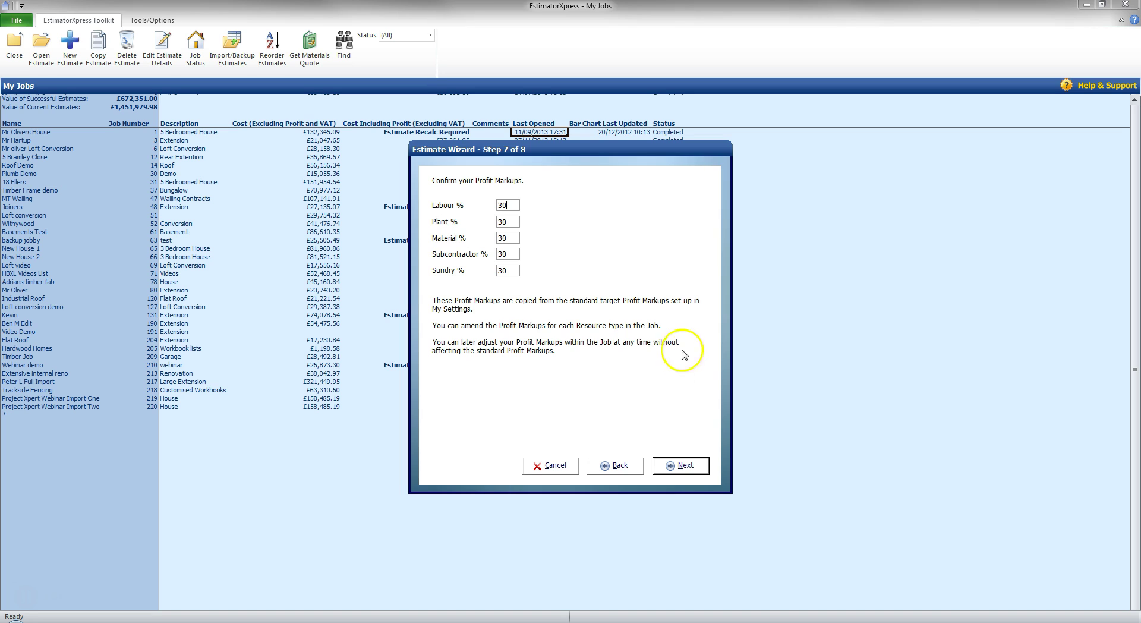
Accept the default profit markups and inflation rates, and finish the wizard to create the estimate
click(692, 466)
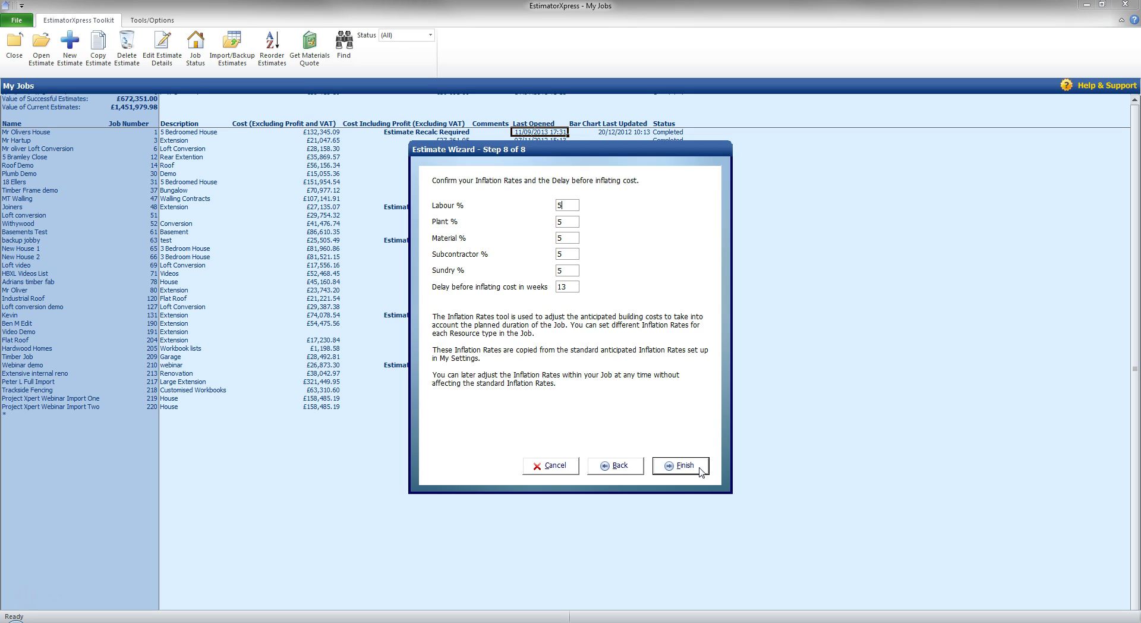
click(683, 465)
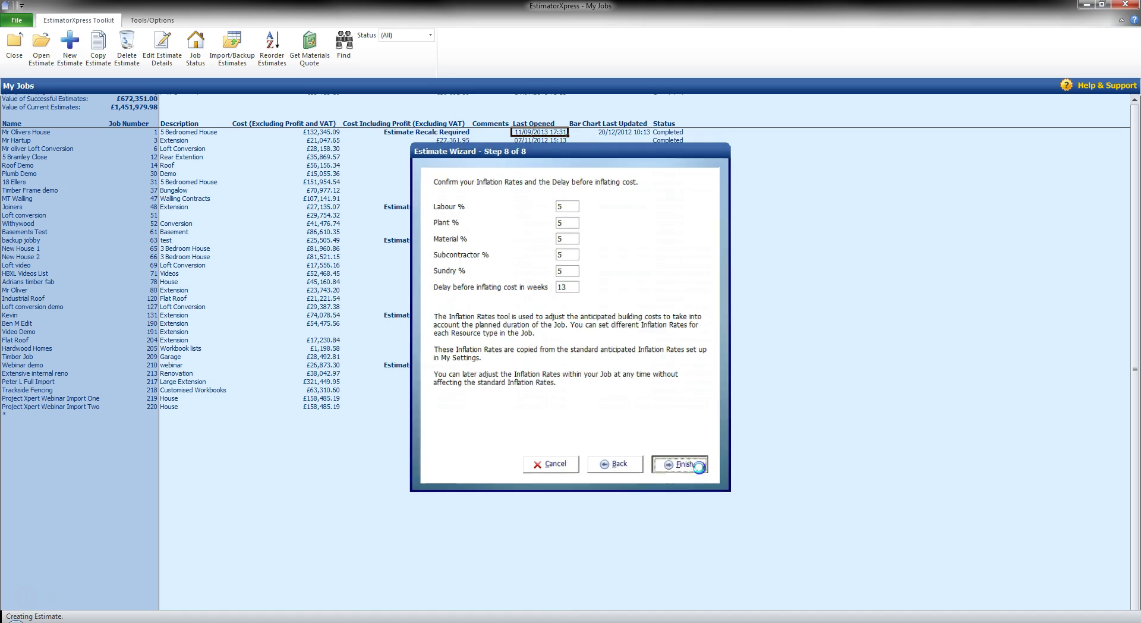